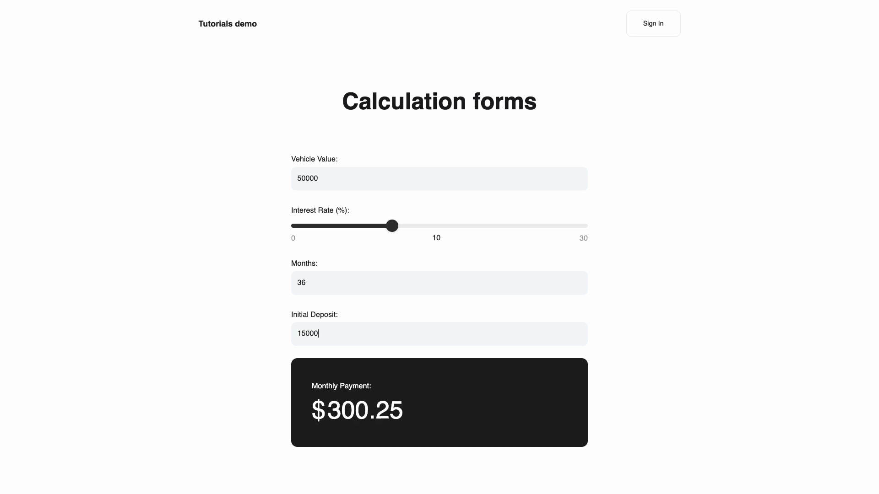
Try the demo loan calculator by lowering its interest rate.
{"action": "left_click_drag", "start_coordinate": [392, 227], "coordinate": [315, 231]}
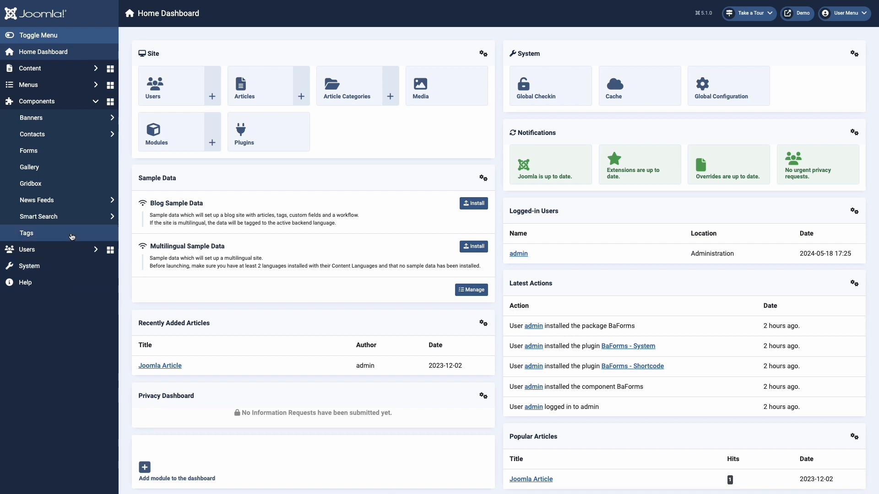
Create a new form titled "Calculation form" in the Forms component.
{"action": "left_click", "coordinate": [65, 153]}
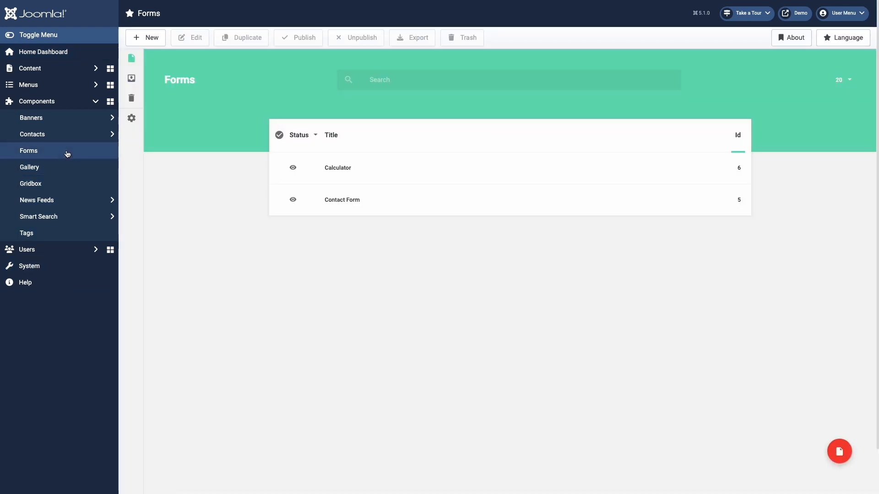
{"action": "left_click", "coordinate": [837, 452]}
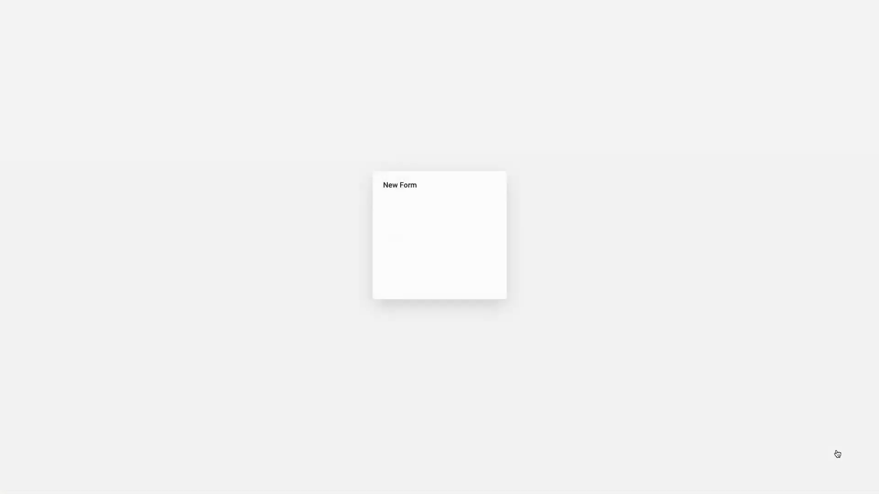
{"action": "left_click", "coordinate": [435, 238]}
{"action": "type", "text": "Calculation form"}
{"action": "left_click", "coordinate": [481, 277]}
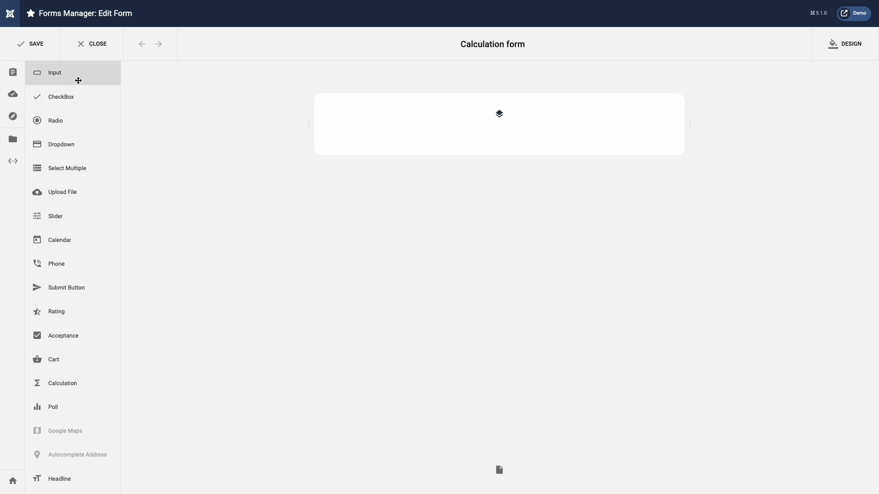
Add an Input field labelled "Width" to the empty form and restrict its validation to Numbers.
{"action": "left_click_drag", "start_coordinate": [76, 78], "coordinate": [412, 110]}
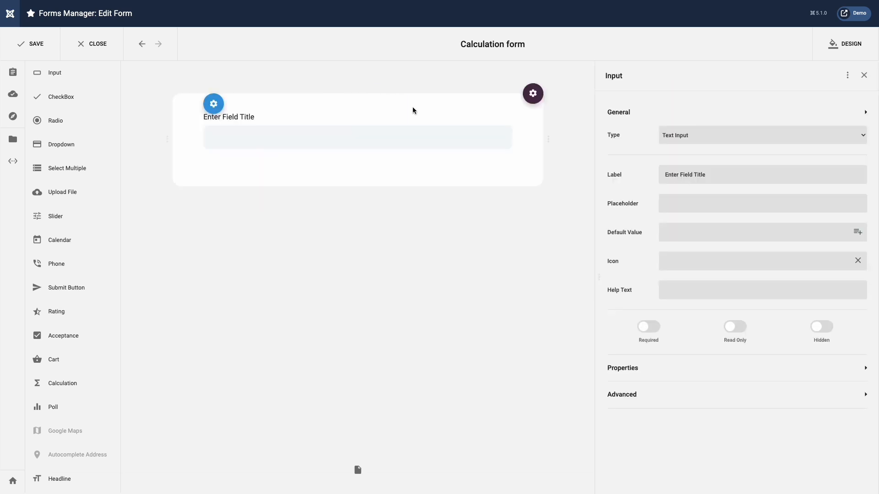
{"action": "triple_click", "coordinate": [653, 174]}
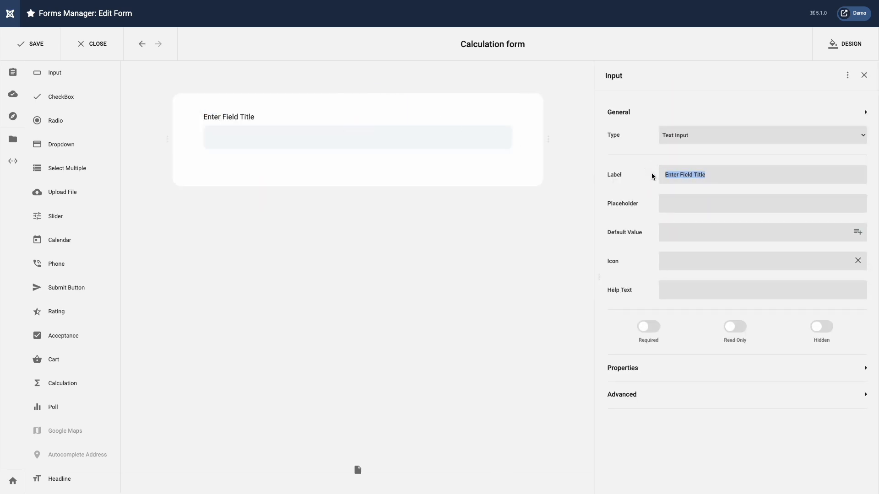
{"action": "type", "text": "Width"}
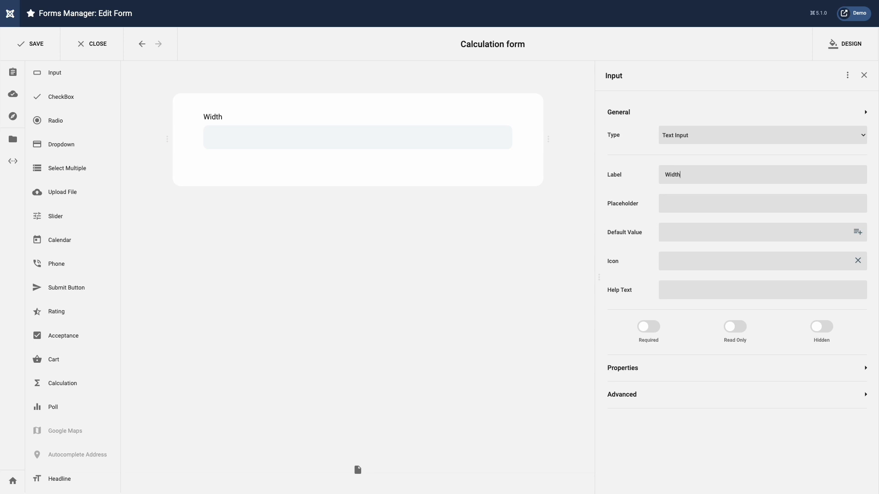
{"action": "left_click", "coordinate": [668, 366]}
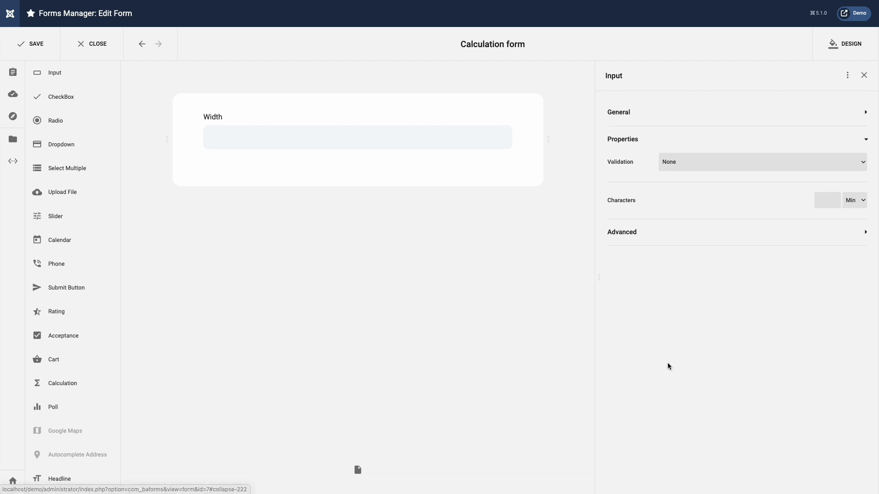
{"action": "left_click", "coordinate": [757, 168]}
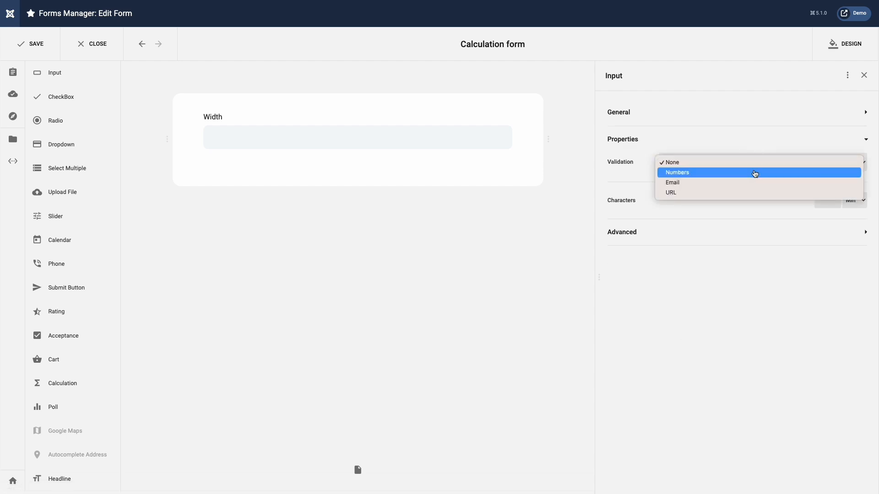
{"action": "left_click", "coordinate": [755, 173]}
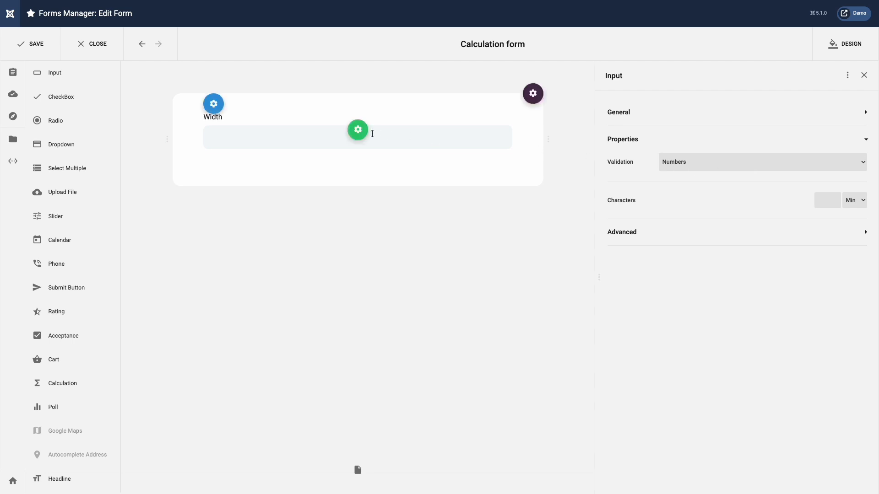
Duplicate the Width field and rename the copy to "Length".
{"action": "left_click", "coordinate": [389, 131]}
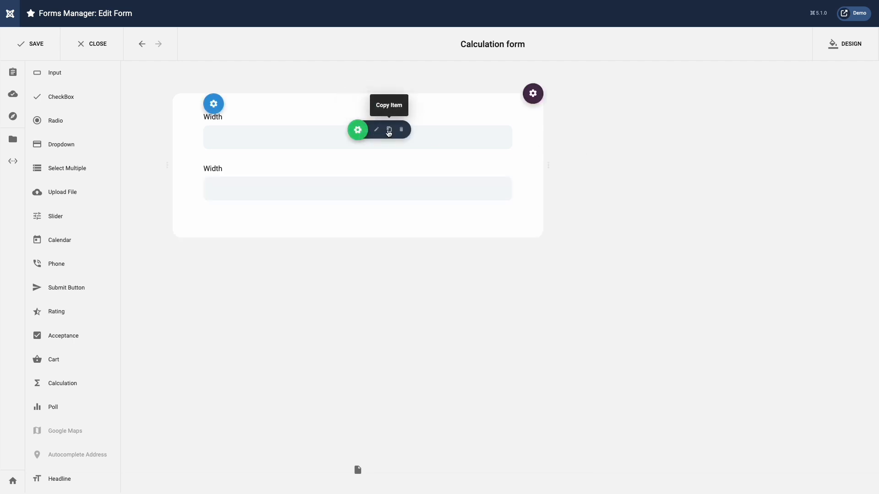
{"action": "left_click", "coordinate": [297, 174]}
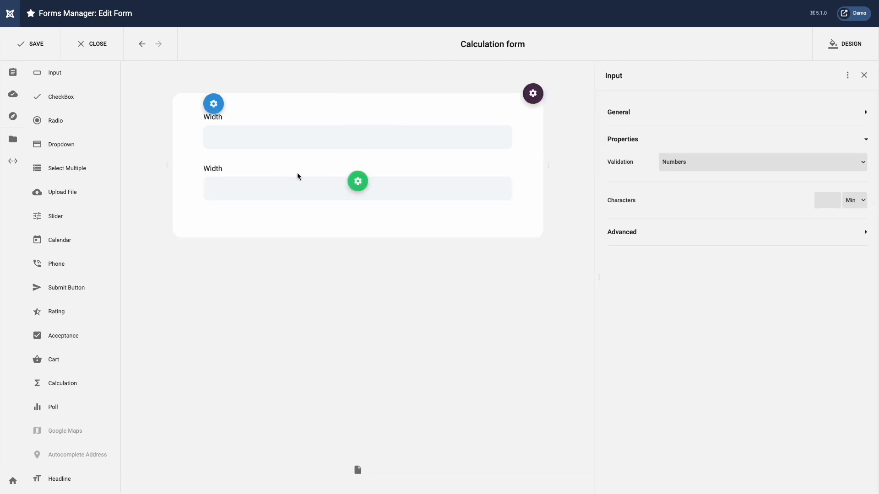
{"action": "key", "text": "ctrl+a"}
{"action": "type", "text": "Length"}
Add a Calculation field below the Length field and label it "Result".
{"action": "scroll", "coordinate": [92, 219], "scroll_direction": "down", "scroll_amount": 3}
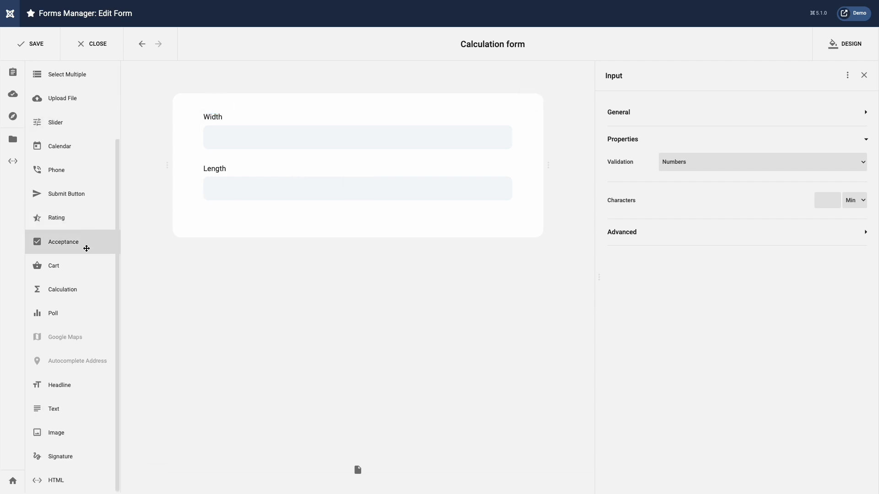
{"action": "left_click_drag", "start_coordinate": [76, 290], "coordinate": [284, 207]}
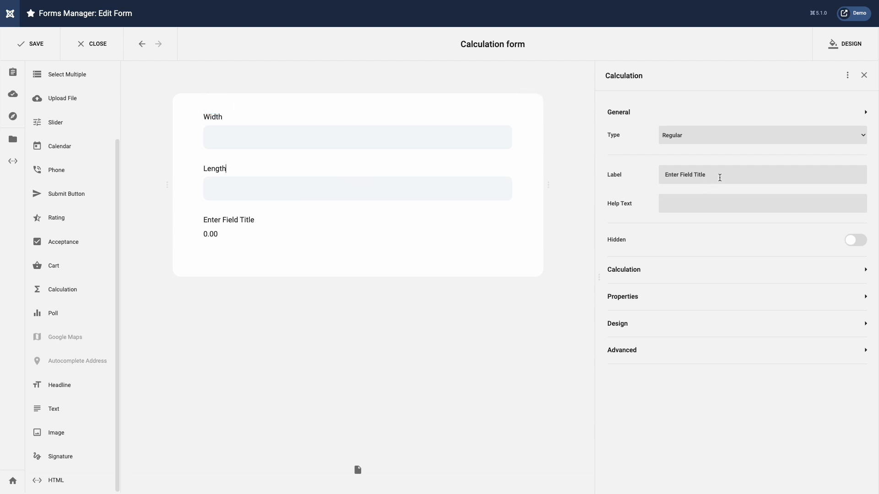
{"action": "triple_click", "coordinate": [720, 178]}
{"action": "type", "text": "Result"}
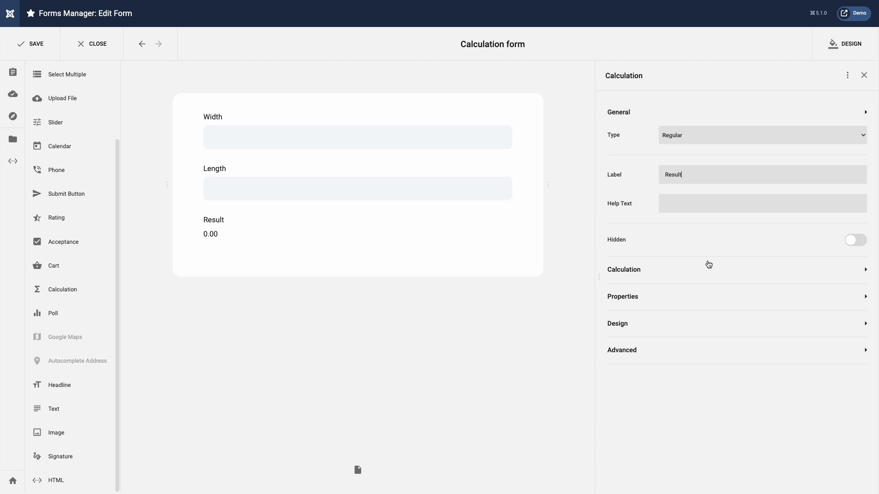
Build the Result field's formula as Width times Length: [Field ID=1] * [Field ID=2].
{"action": "left_click", "coordinate": [708, 270]}
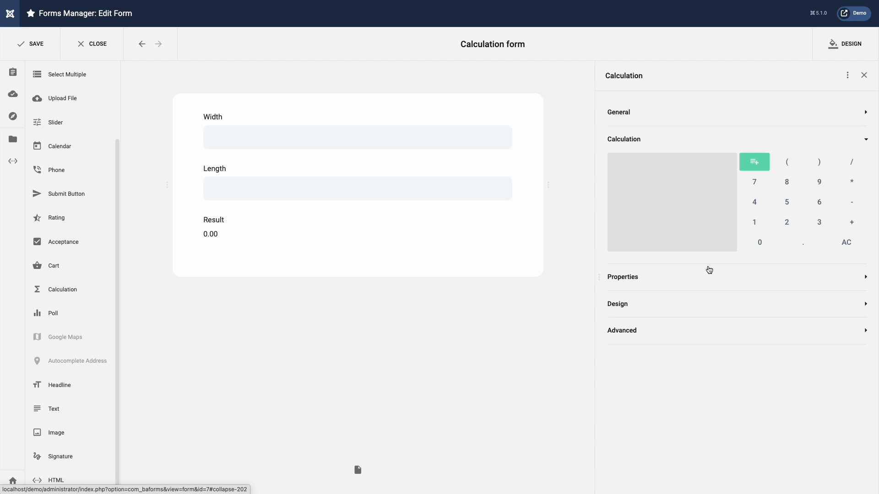
{"action": "left_click", "coordinate": [662, 174]}
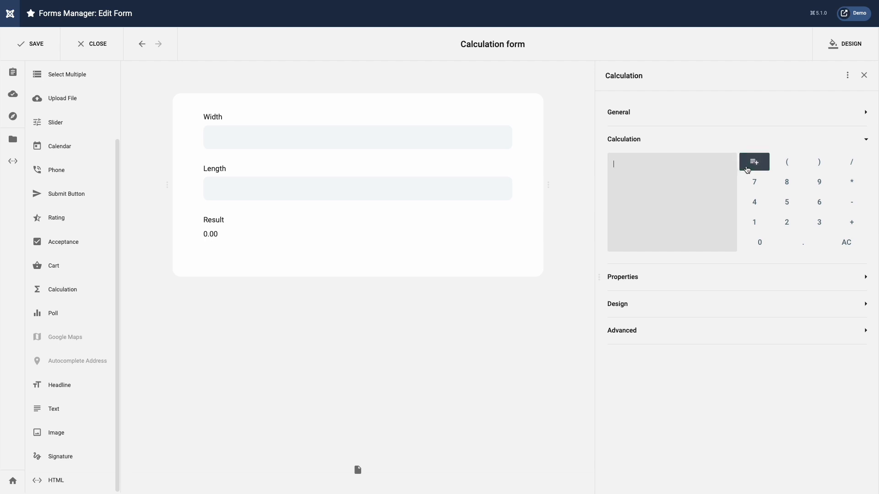
{"action": "left_click", "coordinate": [747, 170]}
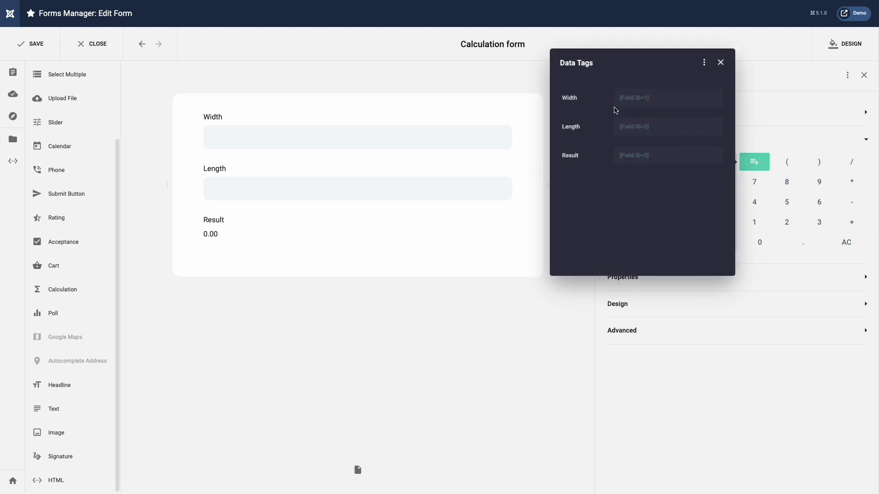
{"action": "left_click", "coordinate": [572, 99]}
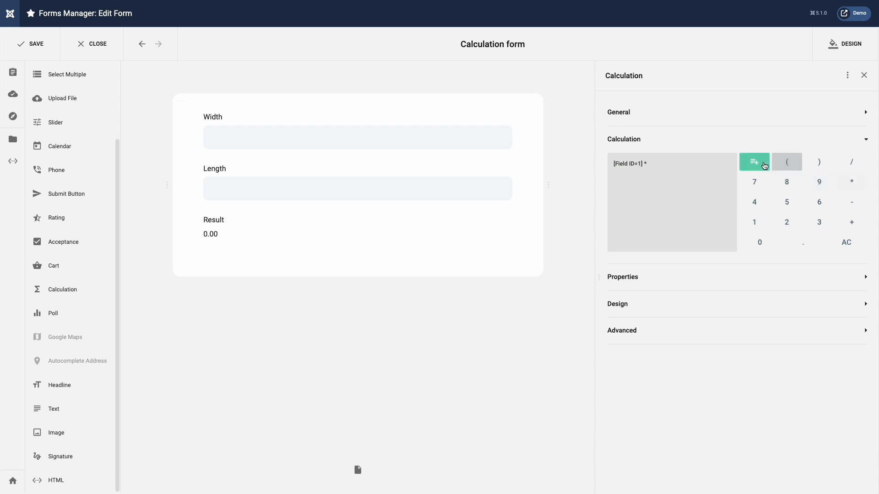
{"action": "left_click", "coordinate": [756, 164]}
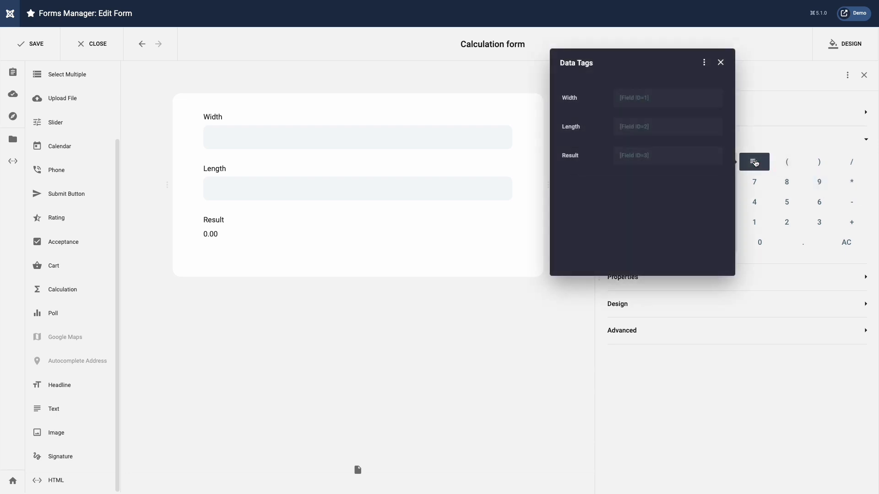
{"action": "left_click", "coordinate": [573, 128]}
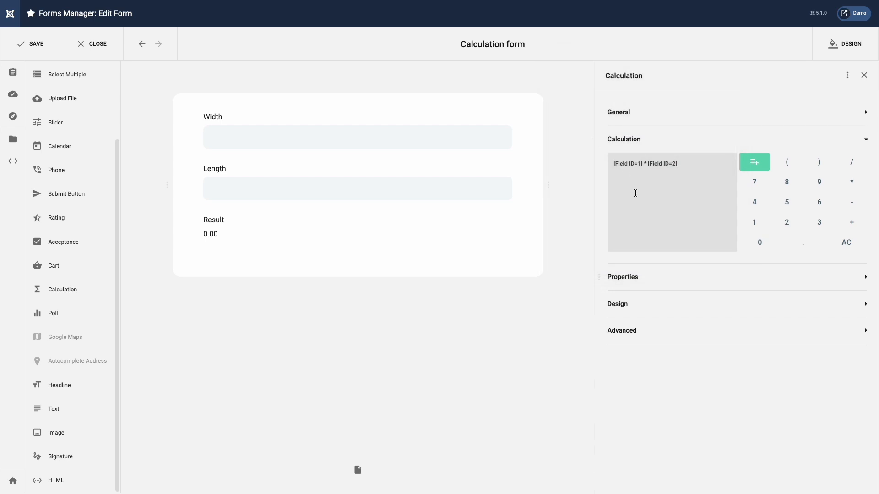
Override the Result field's global styles with background #2b2b2b, 50 px padding on all sides and label colour #ffffff.
{"action": "left_click", "coordinate": [671, 304]}
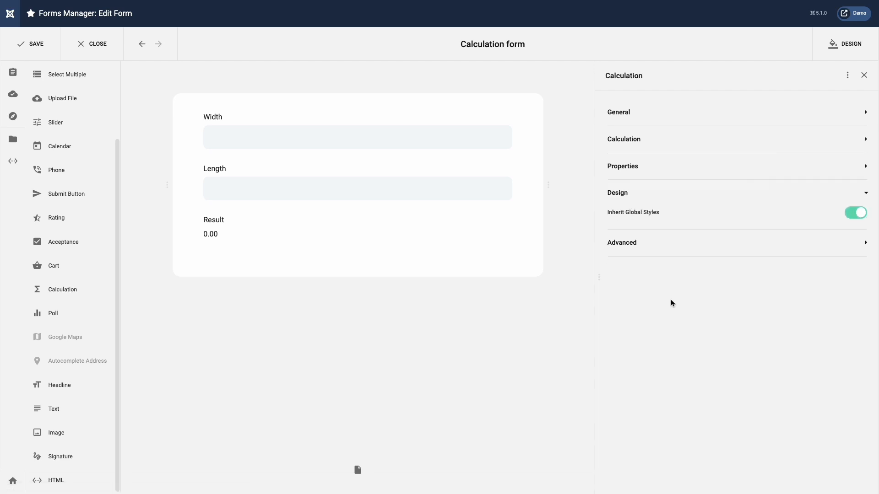
{"action": "left_click", "coordinate": [851, 214]}
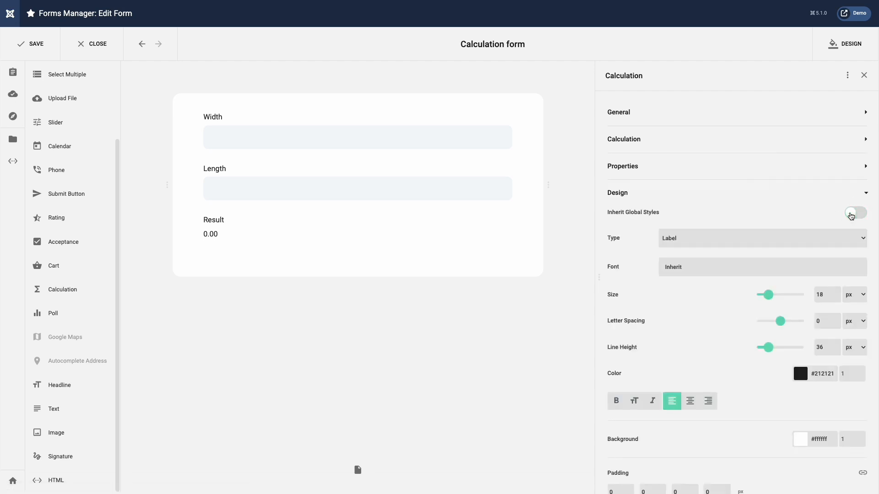
{"action": "scroll", "coordinate": [806, 243], "scroll_direction": "down", "scroll_amount": 1}
{"action": "left_click", "coordinate": [801, 411]}
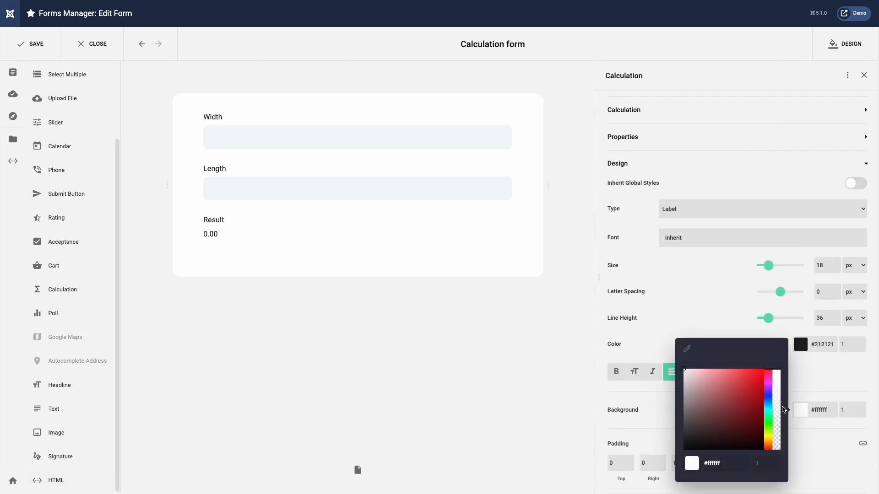
{"action": "left_click_drag", "start_coordinate": [718, 426], "coordinate": [654, 434]}
{"action": "left_click", "coordinate": [599, 463]}
{"action": "type", "text": "50"}
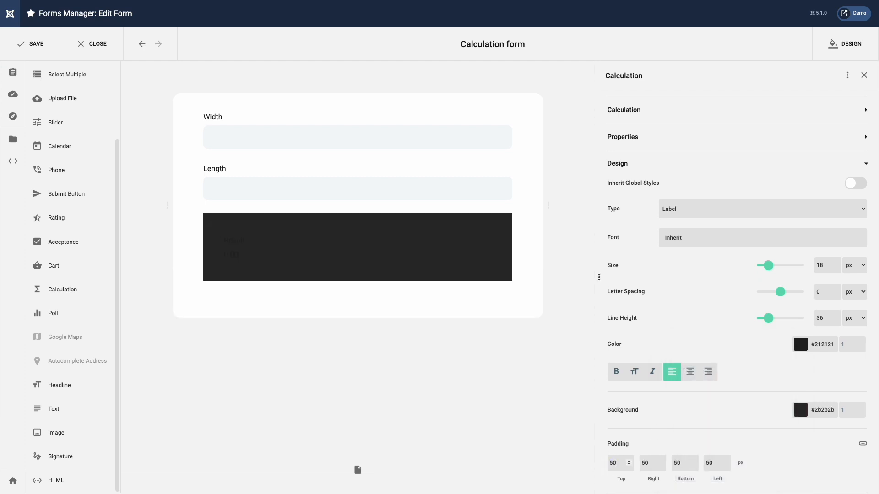
{"action": "left_click", "coordinate": [800, 344]}
{"action": "left_click_drag", "start_coordinate": [700, 320], "coordinate": [667, 297]}
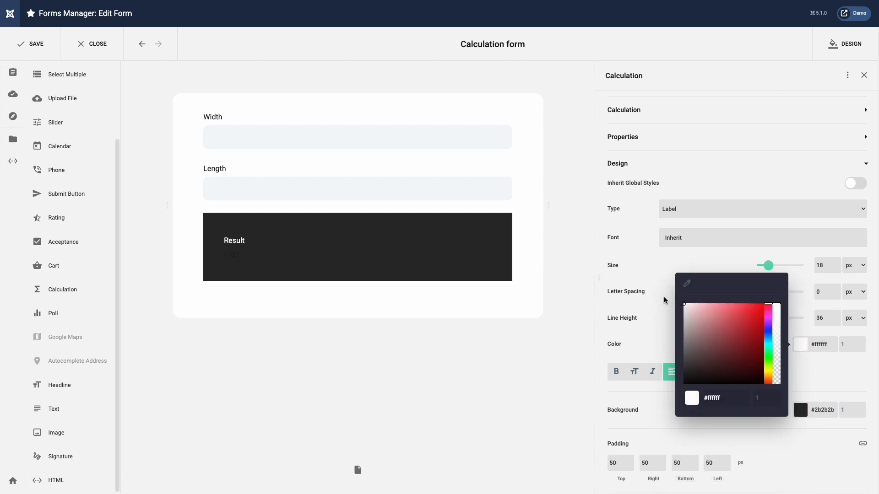
Style the Result field's value as bold #ffffff text with 80 px size and 80 px line height, and save the form.
{"action": "left_click", "coordinate": [742, 212]}
{"action": "left_click", "coordinate": [736, 220]}
{"action": "double_click", "coordinate": [822, 266]}
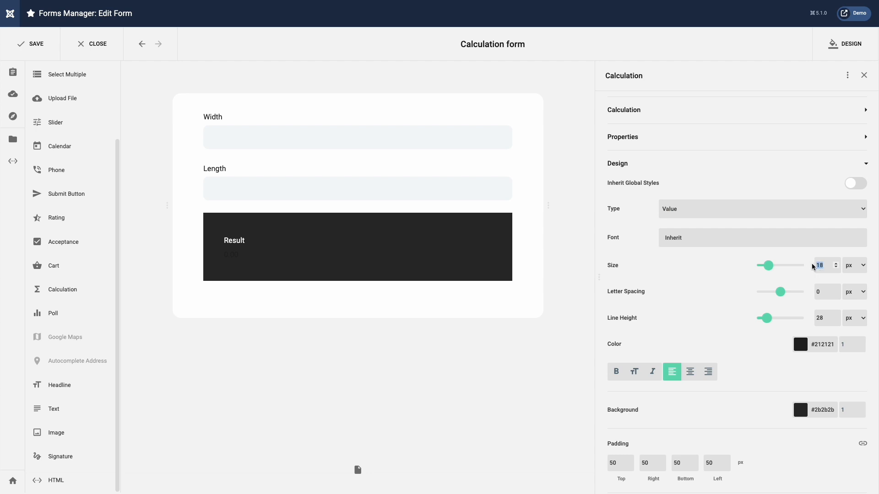
{"action": "type", "text": "80"}
{"action": "double_click", "coordinate": [822, 318]}
{"action": "type", "text": "80"}
{"action": "left_click", "coordinate": [801, 344]}
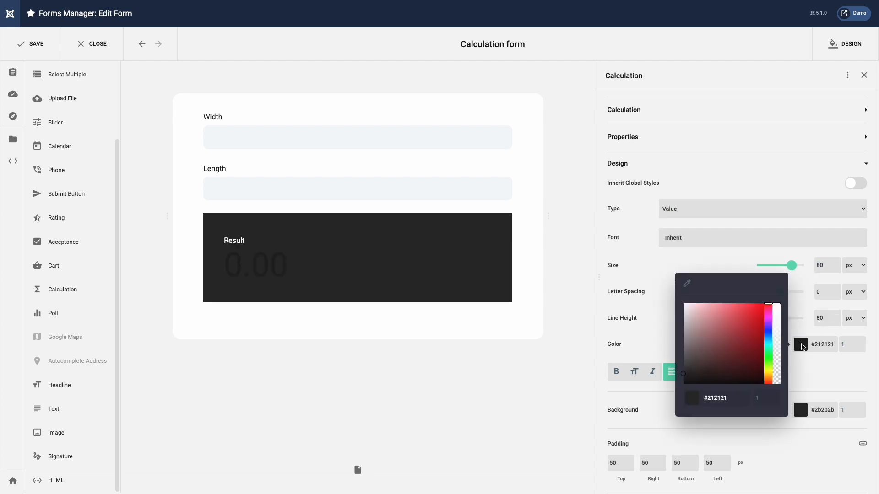
{"action": "left_click_drag", "start_coordinate": [714, 357], "coordinate": [671, 302]}
{"action": "left_click", "coordinate": [616, 371]}
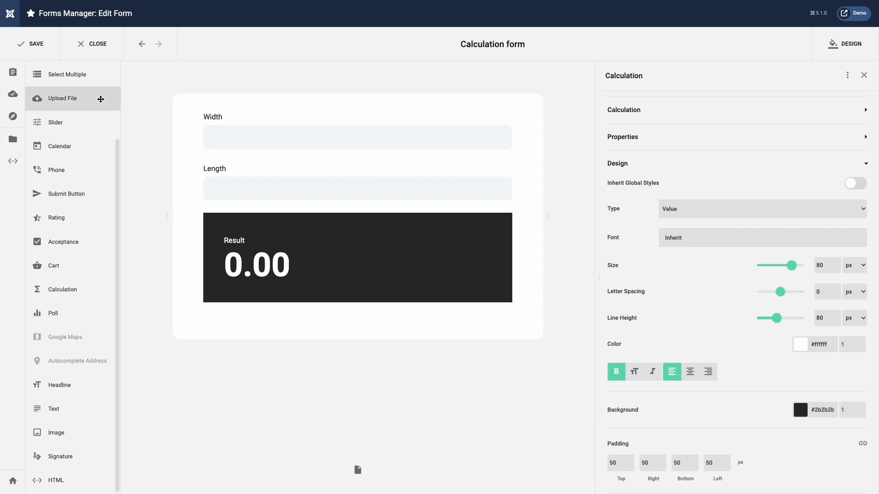
{"action": "left_click", "coordinate": [44, 48]}
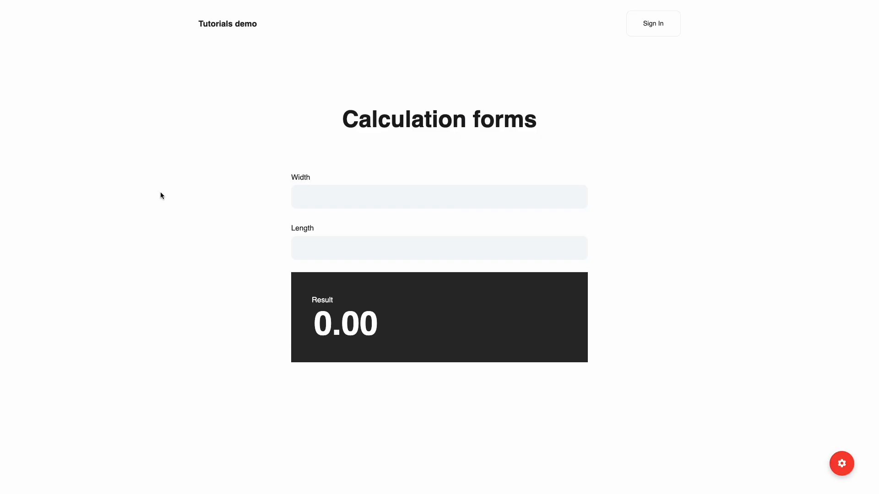
Test the form on the published page with a width of 20 and a length of 50.
{"action": "left_click", "coordinate": [324, 195]}
{"action": "type", "text": "20"}
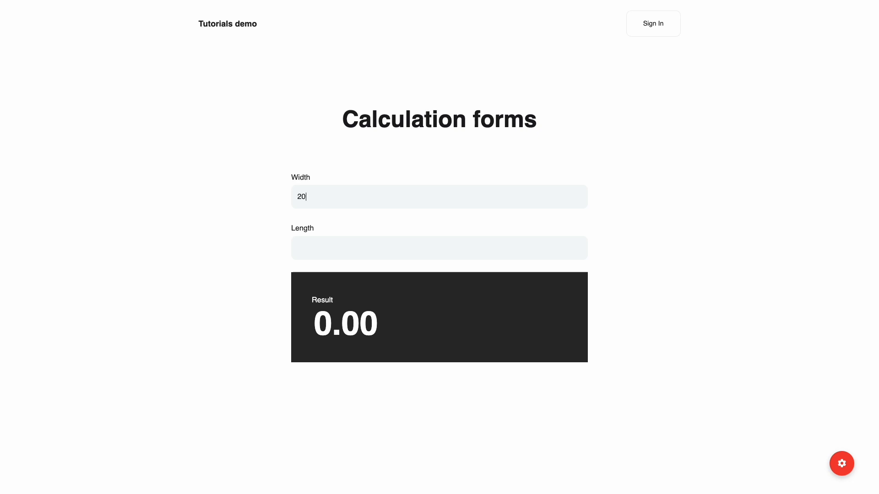
{"action": "left_click", "coordinate": [318, 244]}
{"action": "type", "text": "50"}
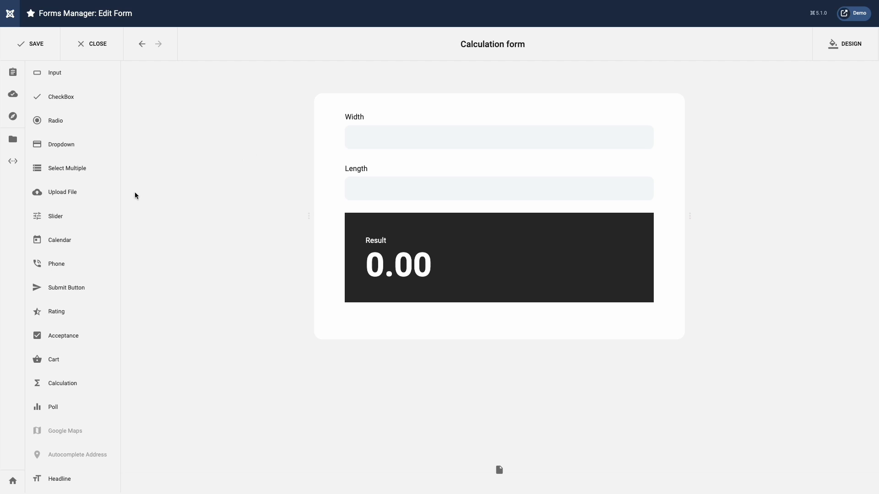
Add a Slider field between the Length and Result fields and label it "Slider".
{"action": "left_click_drag", "start_coordinate": [89, 211], "coordinate": [417, 197]}
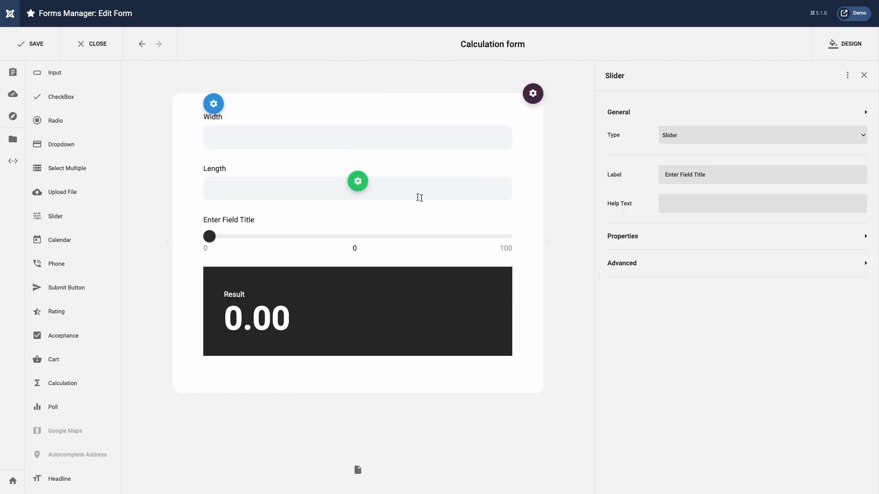
{"action": "left_click_drag", "start_coordinate": [703, 175], "coordinate": [657, 179]}
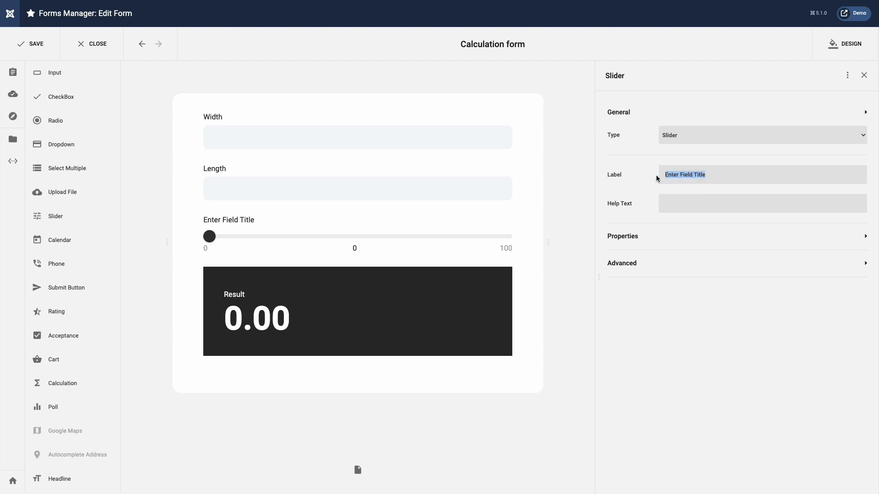
{"action": "type", "text": "Slider"}
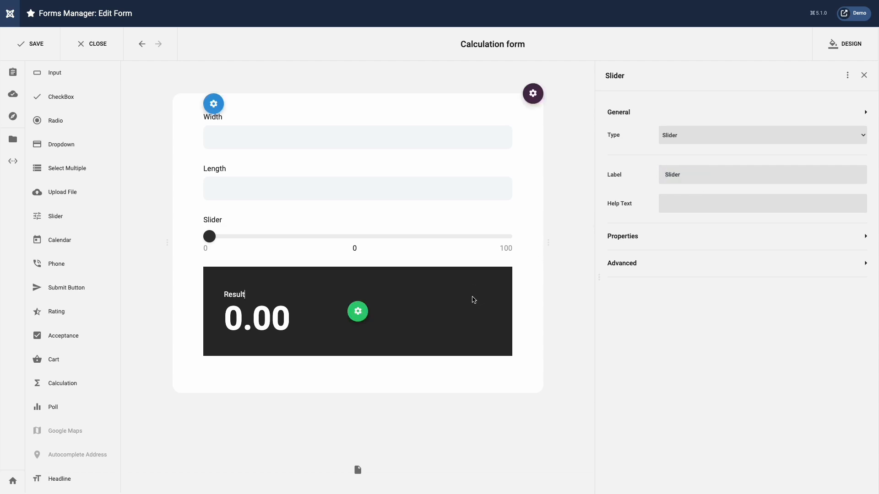
Change the Result field's formula to ([Field ID=1] * [Field ID=2]) / [Field ID=5], using the Slider data tag, and save the form.
{"action": "left_click", "coordinate": [471, 298]}
{"action": "left_click", "coordinate": [683, 147]}
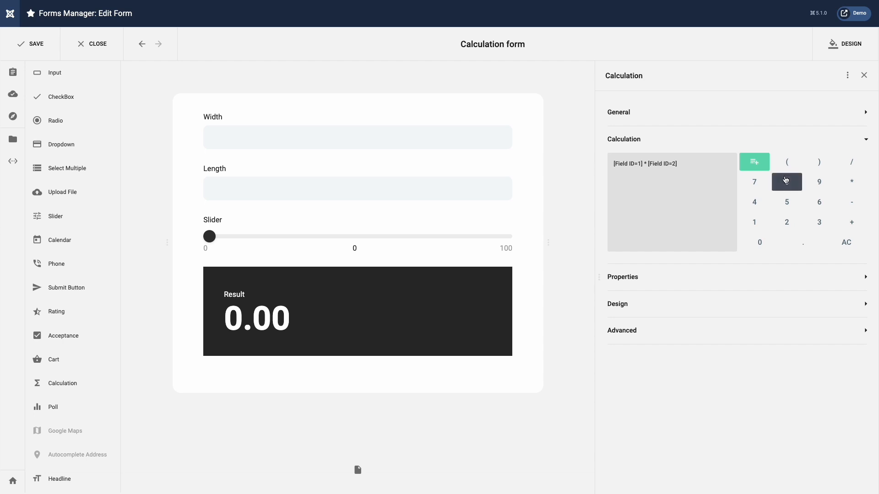
{"action": "left_click", "coordinate": [787, 162]}
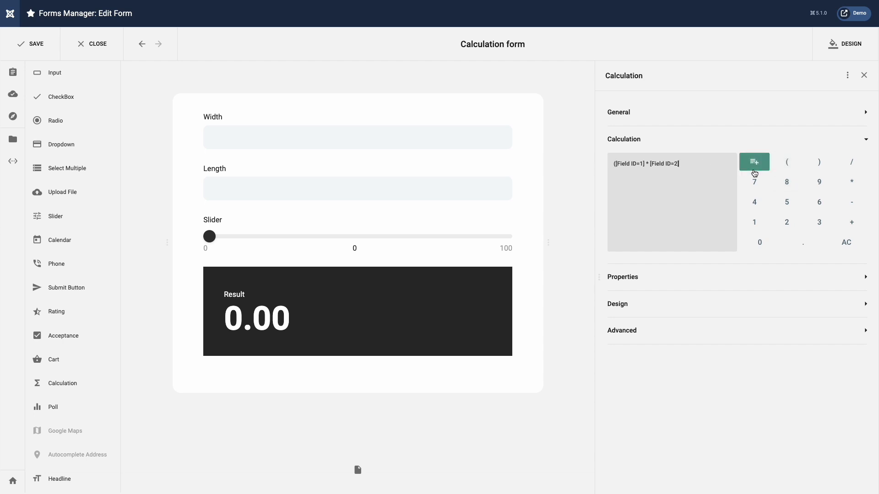
{"action": "left_click", "coordinate": [811, 167]}
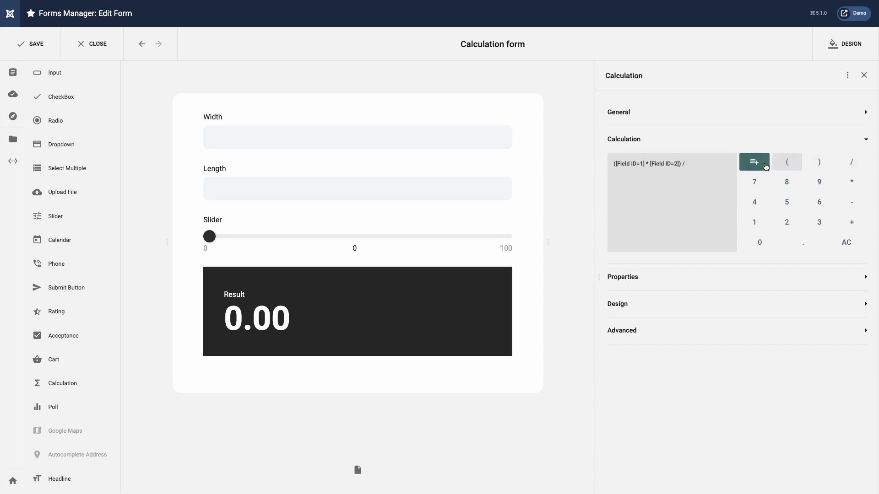
{"action": "left_click", "coordinate": [760, 165]}
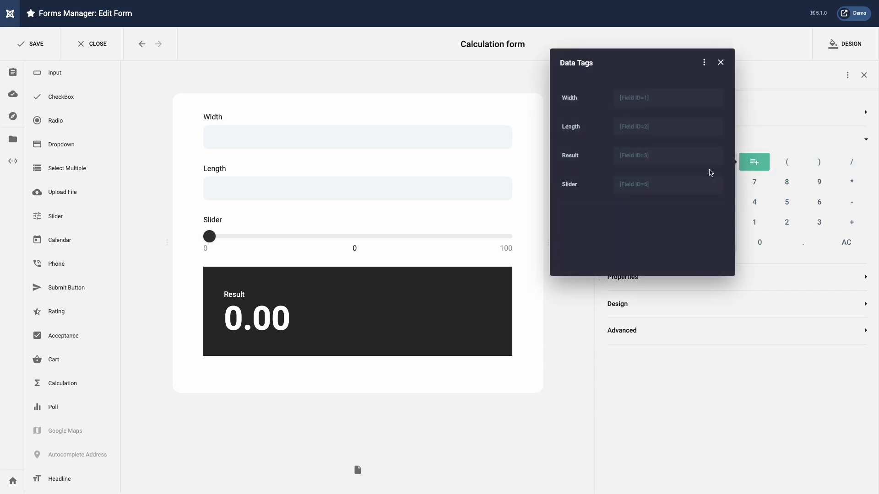
{"action": "left_click", "coordinate": [574, 186]}
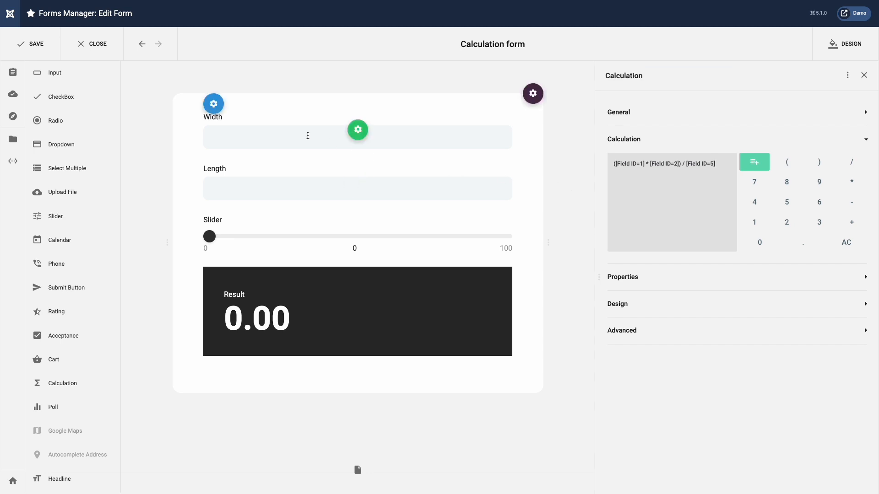
{"action": "left_click", "coordinate": [44, 46]}
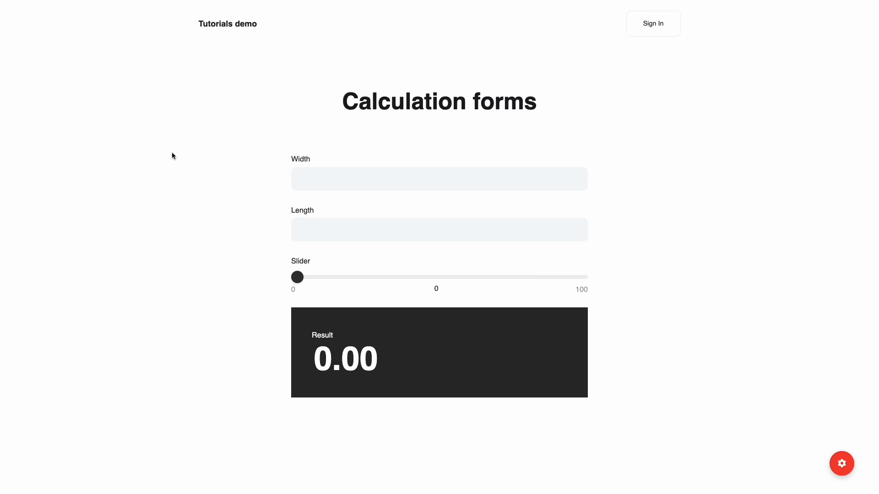
Test the published form with a width of 50 and a length of 40, raising the slider from zero.
{"action": "left_click", "coordinate": [300, 179]}
{"action": "type", "text": "50"}
{"action": "left_click", "coordinate": [317, 229]}
{"action": "type", "text": "40"}
{"action": "left_click_drag", "start_coordinate": [297, 277], "coordinate": [326, 281]}
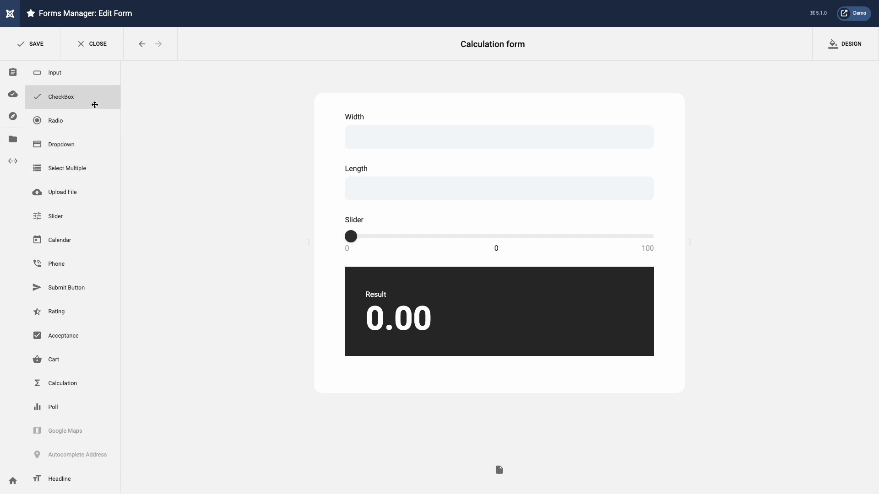
Add a CheckBox field between the Slider and Result fields and set its values to 10 for Option 1 and 20 for Option 2.
{"action": "left_click_drag", "start_coordinate": [97, 100], "coordinate": [368, 246]}
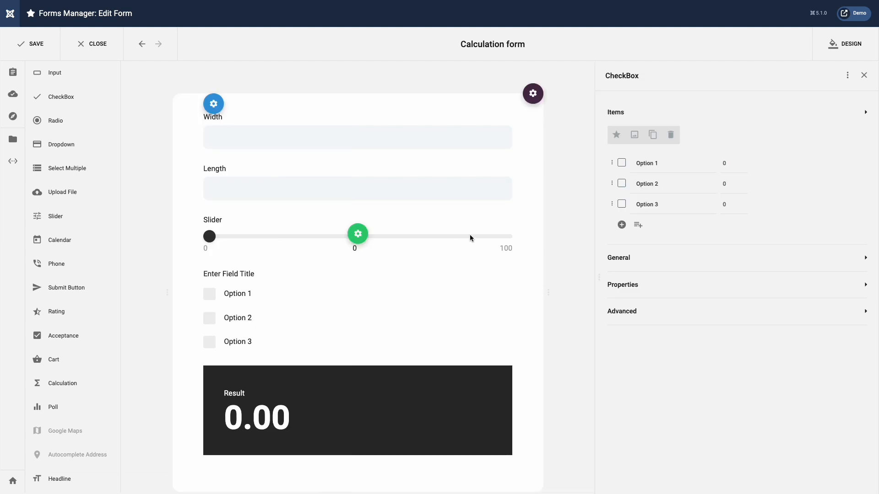
{"action": "left_click", "coordinate": [728, 164]}
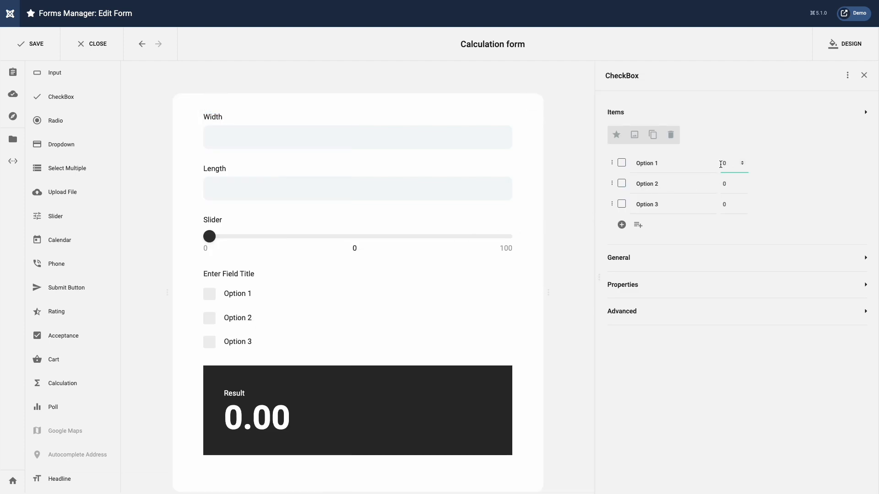
{"action": "type", "text": "10"}
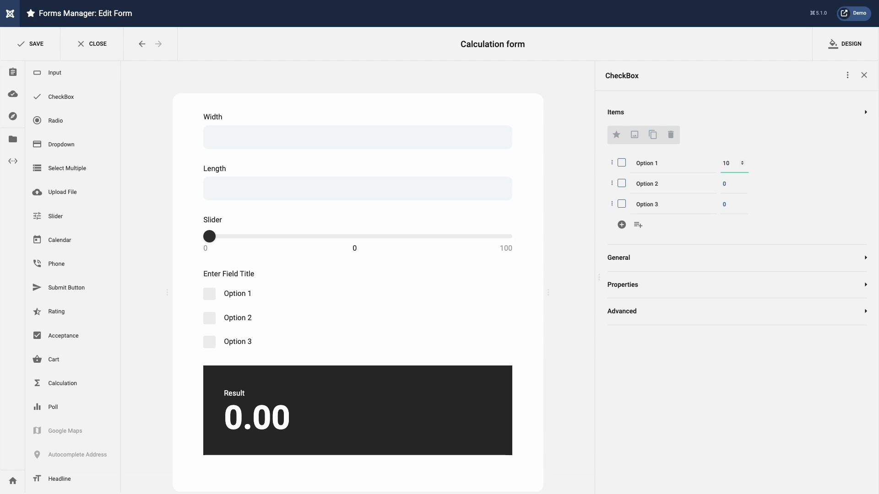
{"action": "left_click", "coordinate": [734, 183]}
{"action": "type", "text": "20"}
{"action": "left_click", "coordinate": [731, 204]}
Label the new CheckBox field "Checkbox".
{"action": "left_click", "coordinate": [716, 252]}
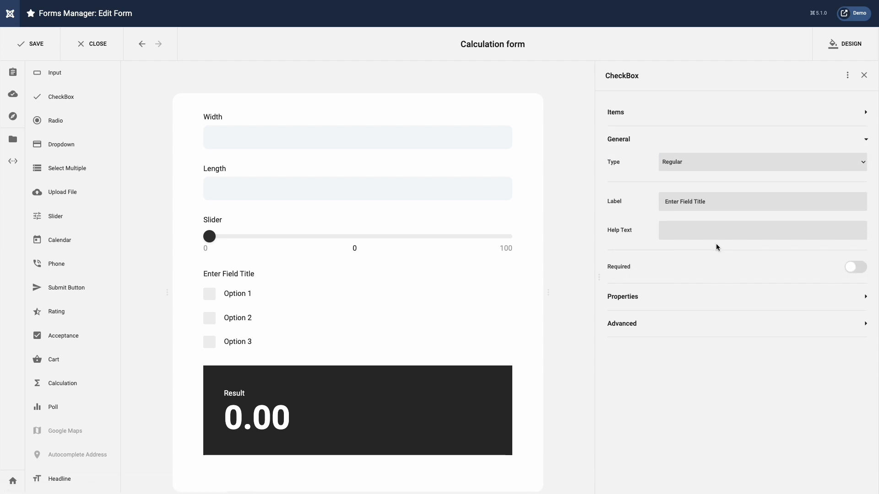
{"action": "left_click_drag", "start_coordinate": [713, 202], "coordinate": [660, 201]}
{"action": "type", "text": "Checkbox"}
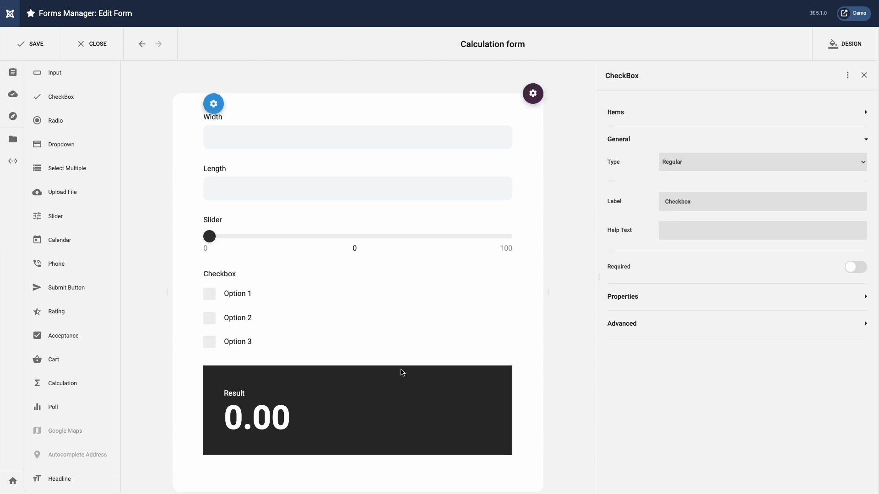
Append + [Field ID=6] to the Result field's formula, using the Checkbox data tag, and save the form.
{"action": "left_click", "coordinate": [376, 411]}
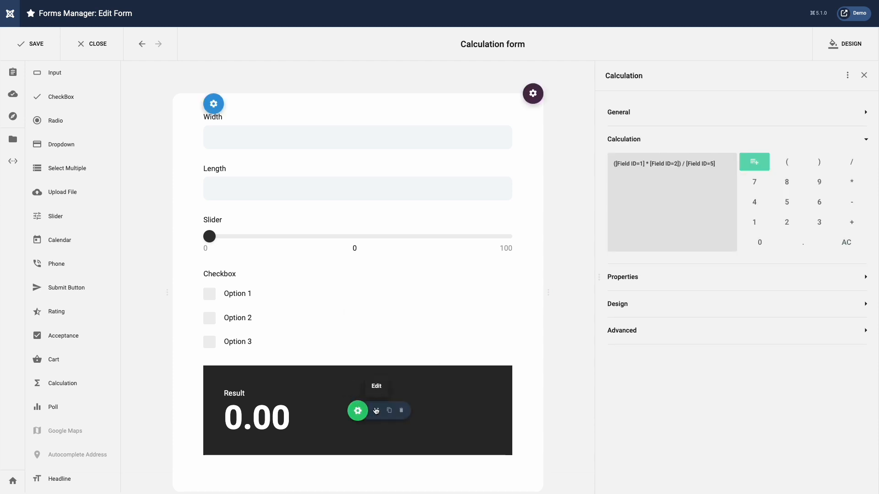
{"action": "left_click", "coordinate": [726, 164]}
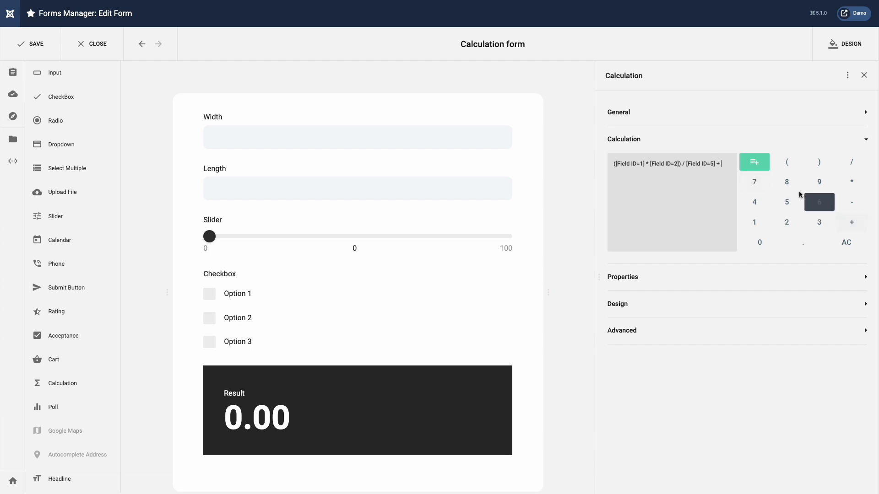
{"action": "left_click", "coordinate": [762, 168]}
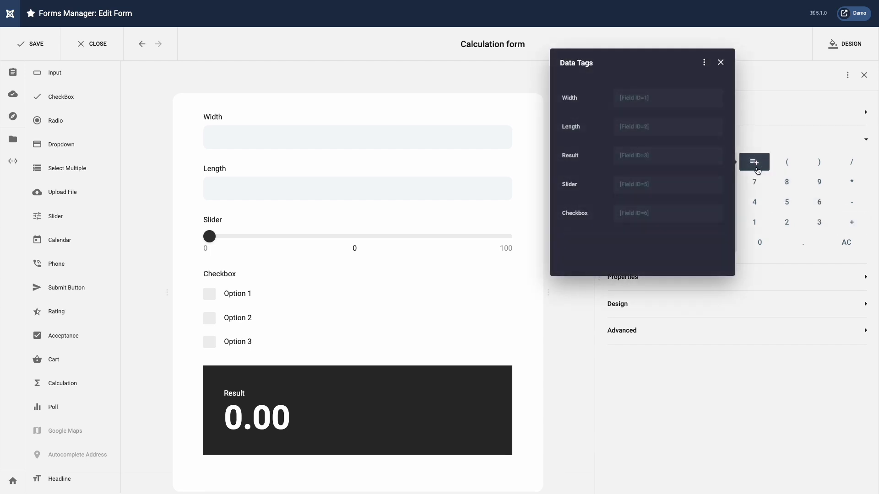
{"action": "left_click", "coordinate": [575, 213]}
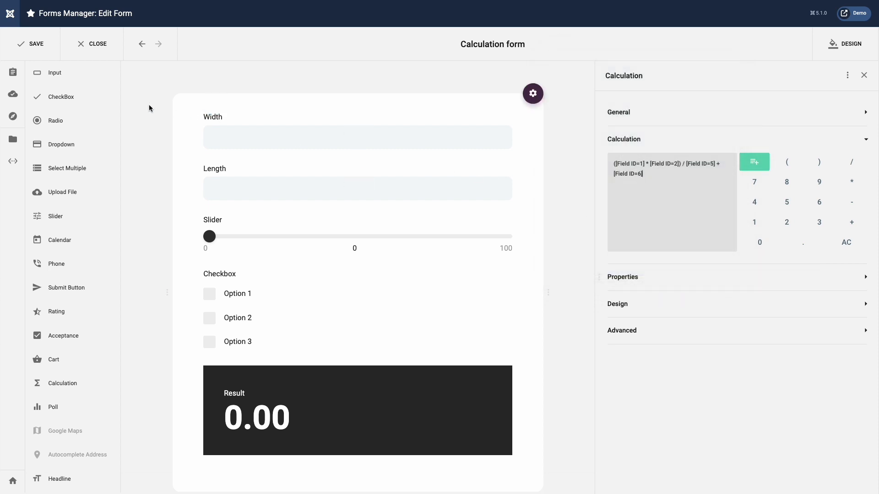
{"action": "left_click", "coordinate": [35, 54]}
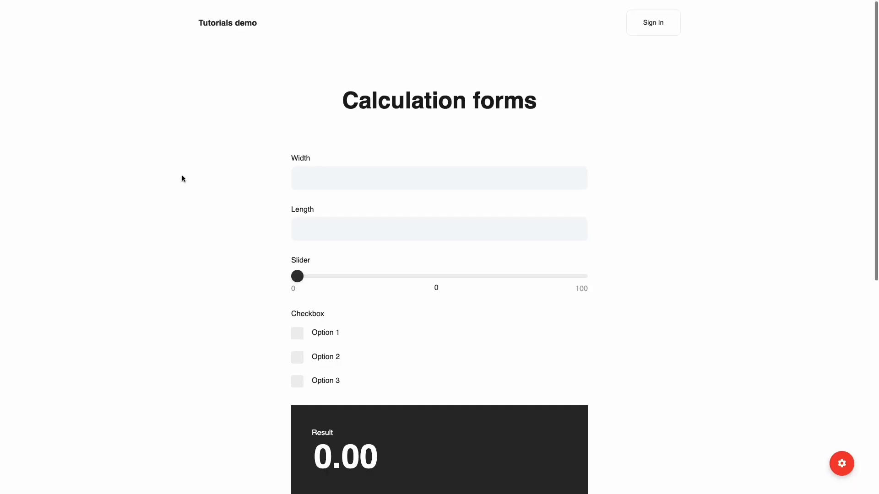
Test the published form with a width of 20, a length of 20 and the slider at 10.
{"action": "scroll", "coordinate": [183, 178], "scroll_direction": "down", "scroll_amount": 2}
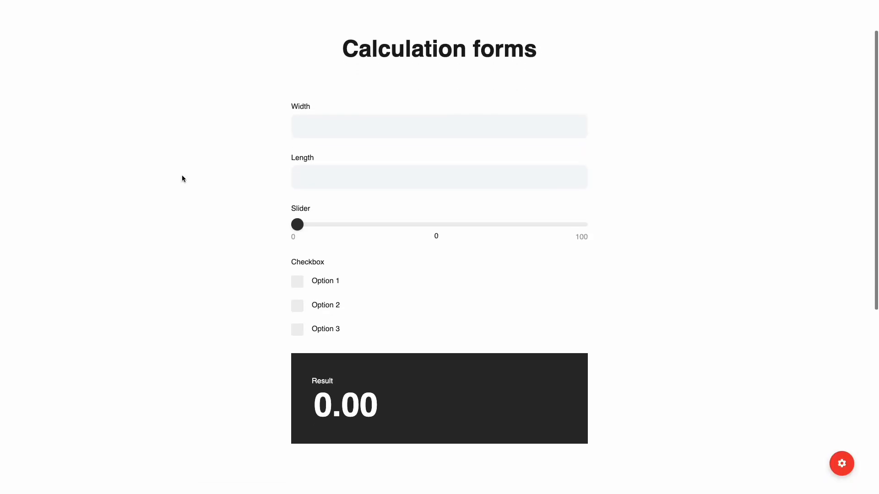
{"action": "left_click", "coordinate": [317, 114]}
{"action": "type", "text": "2020"}
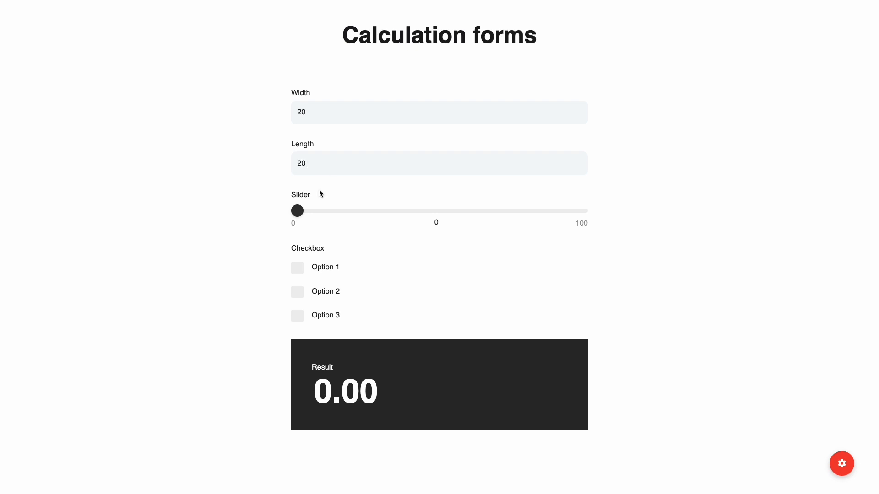
{"action": "left_click_drag", "start_coordinate": [297, 211], "coordinate": [325, 210]}
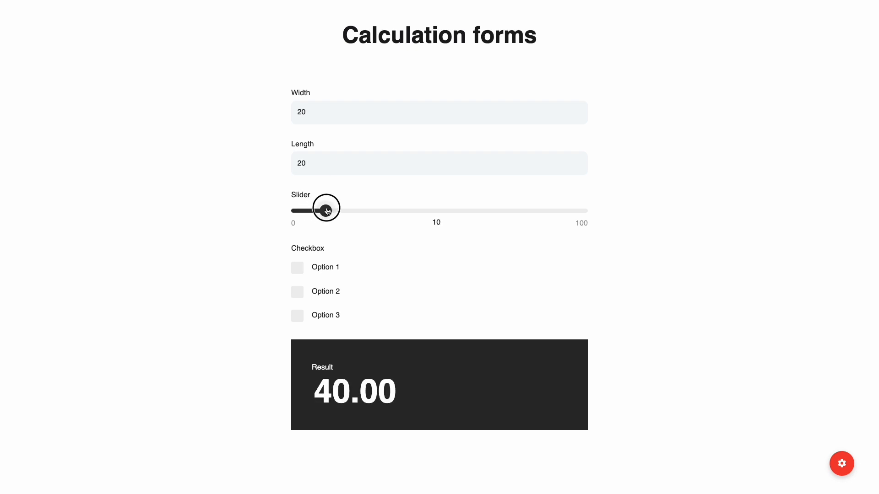
Tick Option 1, Option 2 and Option 3 on the published form and clear them again to test the calculation.
{"action": "left_click", "coordinate": [298, 270]}
{"action": "left_click", "coordinate": [298, 293]}
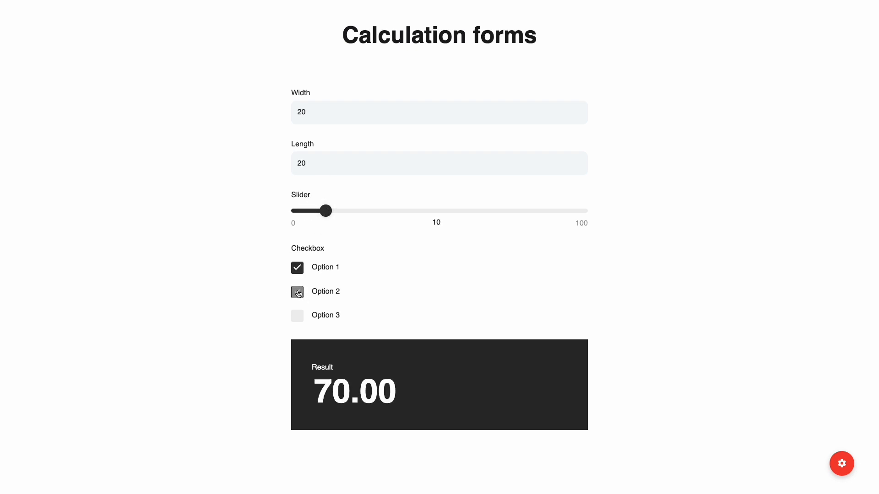
{"action": "left_click", "coordinate": [300, 317]}
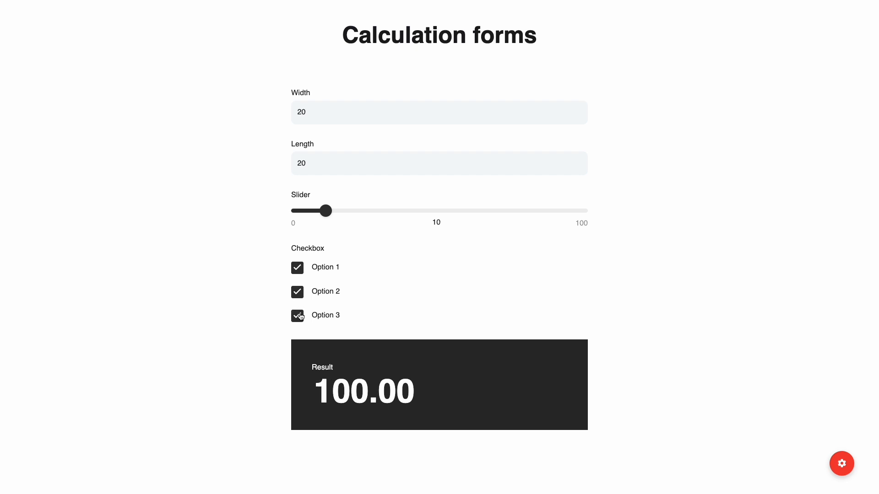
{"action": "left_click", "coordinate": [300, 296]}
{"action": "left_click", "coordinate": [299, 272]}
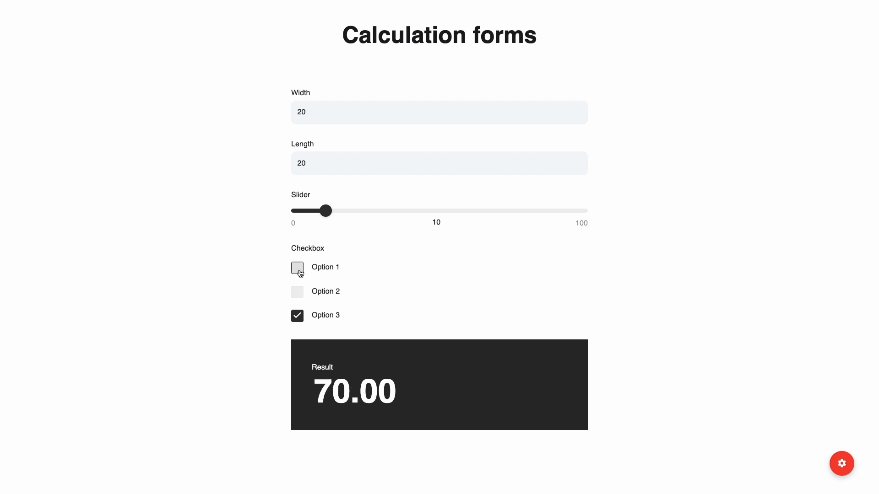
{"action": "left_click", "coordinate": [298, 319]}
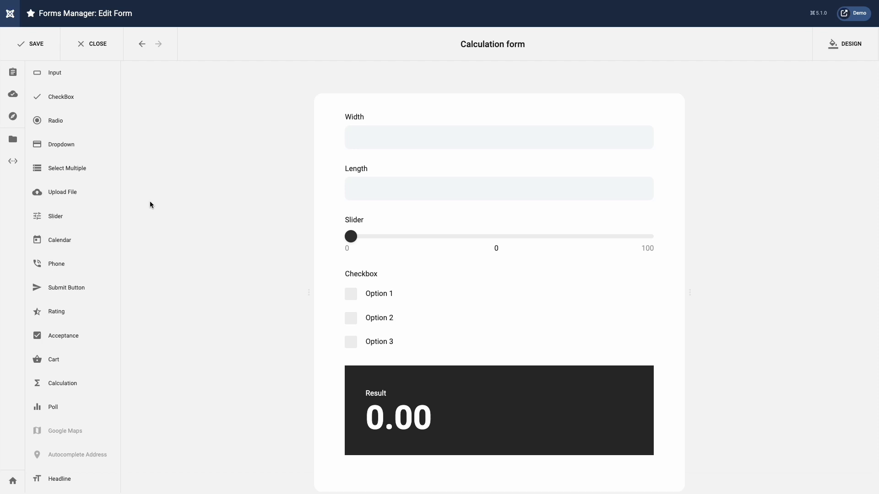
Create a conditional logic rule in the form editor with the condition Result Greater Than 500.
{"action": "left_click", "coordinate": [17, 119]}
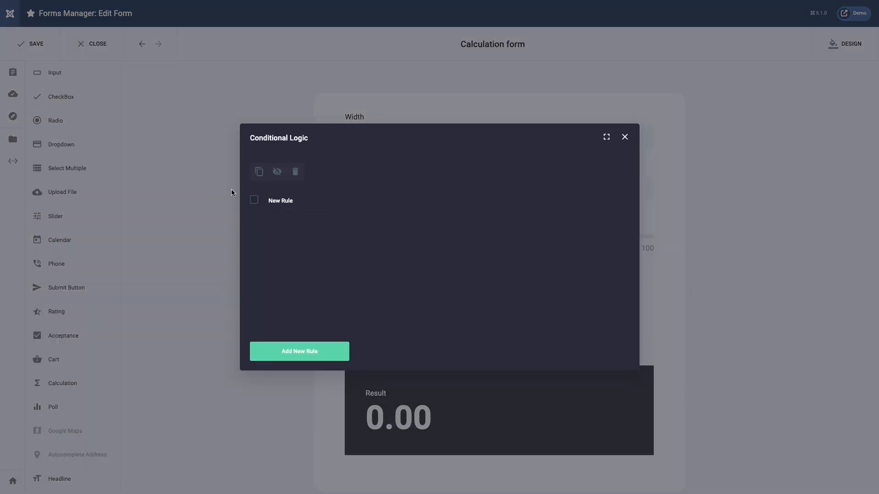
{"action": "left_click", "coordinate": [281, 201]}
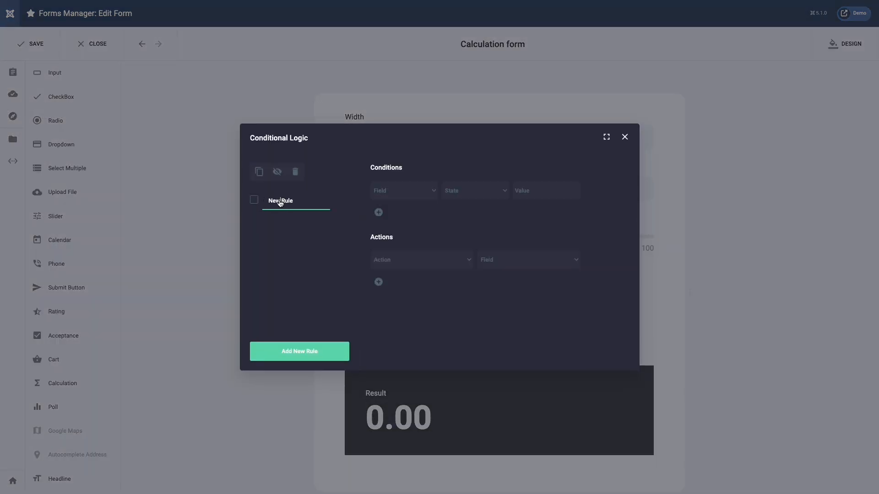
{"action": "left_click", "coordinate": [417, 196]}
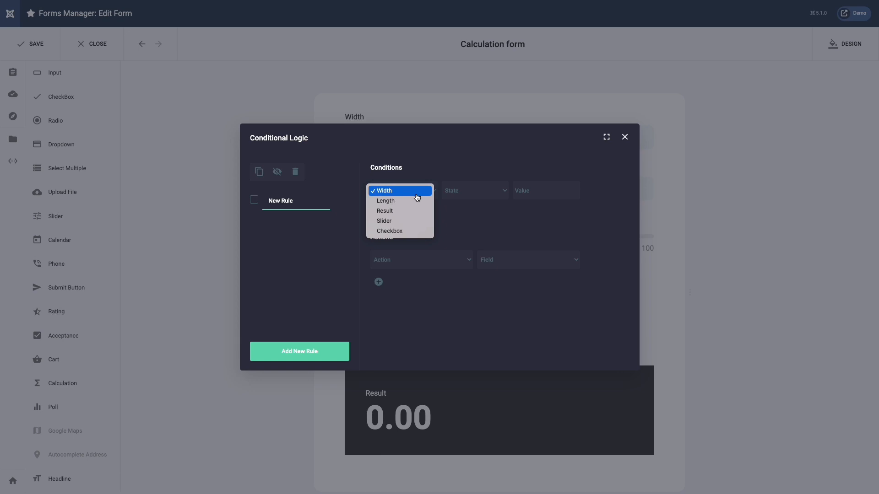
{"action": "left_click", "coordinate": [414, 211]}
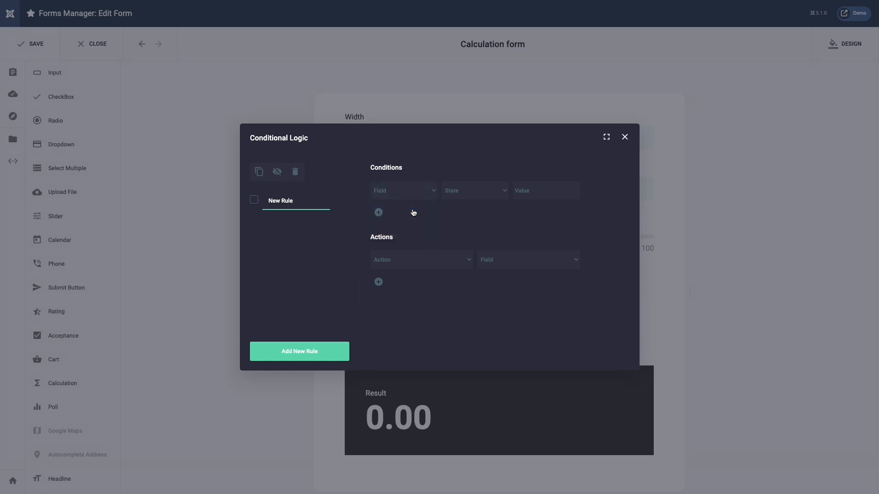
{"action": "left_click", "coordinate": [495, 196]}
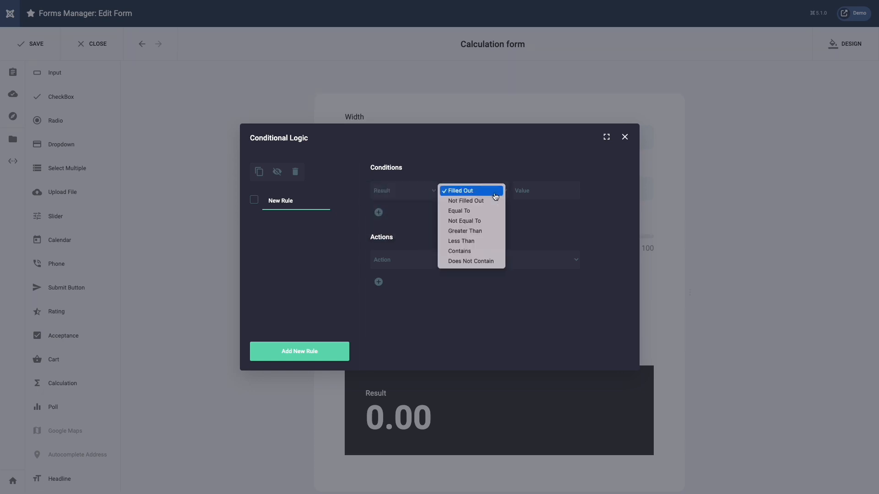
{"action": "left_click", "coordinate": [482, 232]}
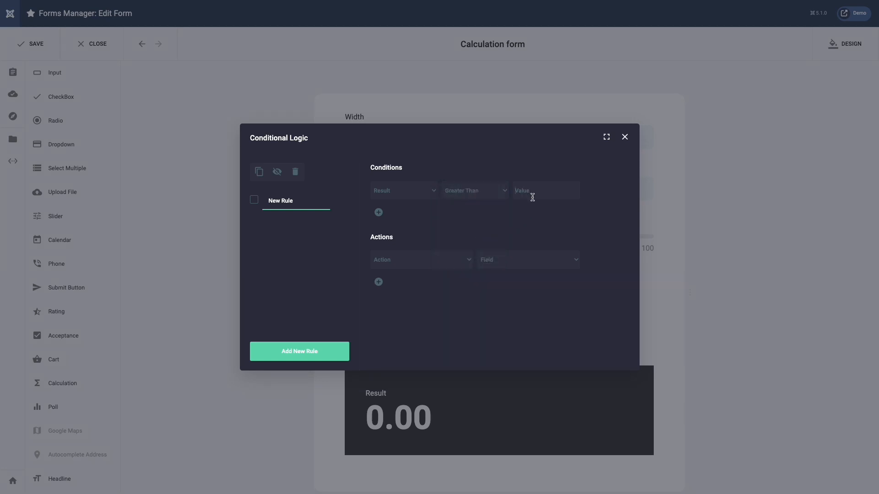
{"action": "type", "text": "500"}
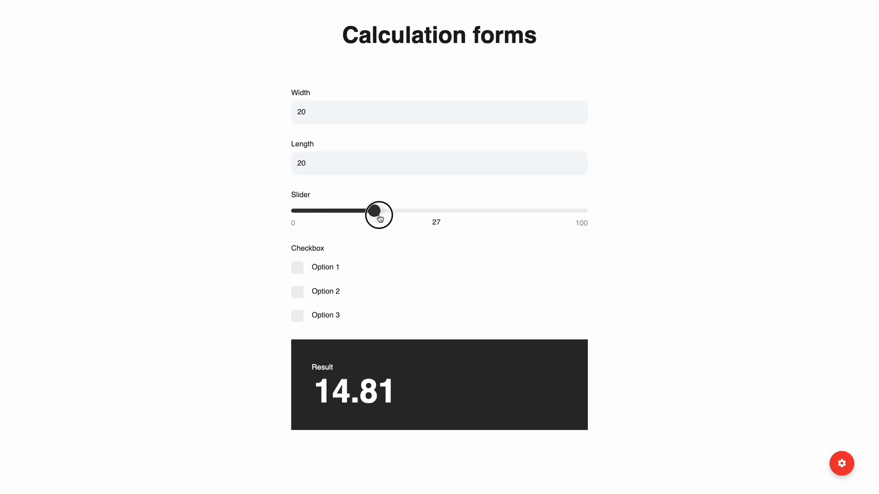
Test the published form with the slider at 50, Option 1 ticked and a length of 40.
{"action": "left_click_drag", "start_coordinate": [379, 213], "coordinate": [440, 216]}
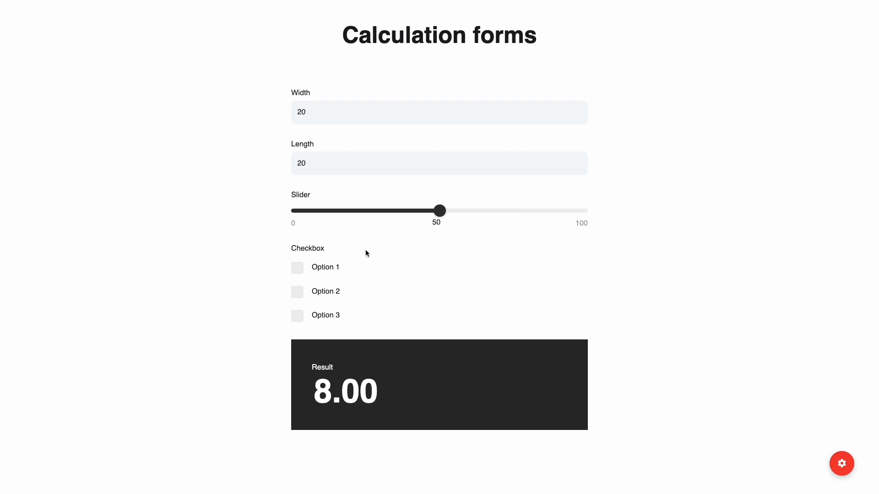
{"action": "left_click", "coordinate": [301, 272]}
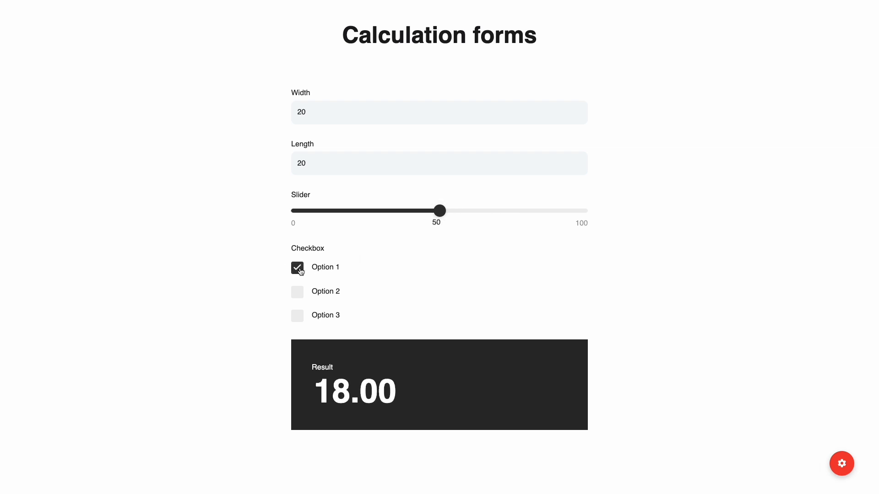
{"action": "left_click", "coordinate": [306, 170]}
{"action": "key", "text": "BackSpace"}
{"action": "type", "text": "4"}
Tick Option 2 and Option 3, clear Option 1 and set the slider to 21 to test the calculation.
{"action": "left_click", "coordinate": [299, 293]}
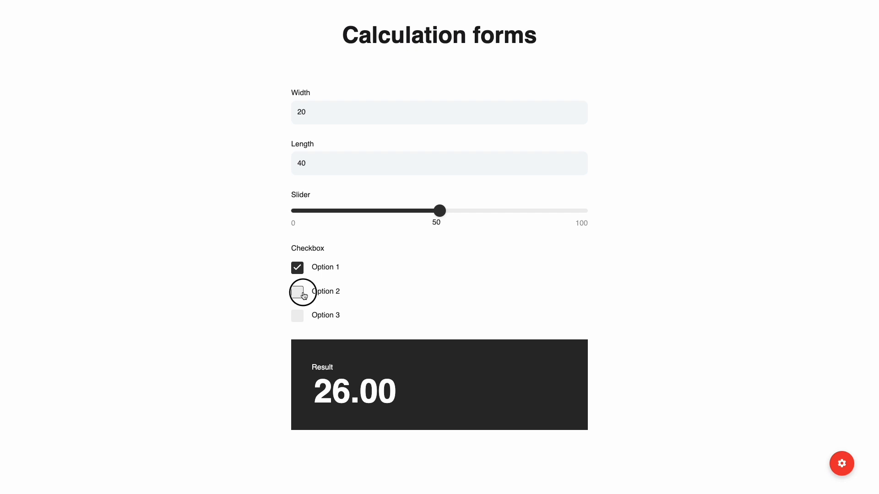
{"action": "left_click", "coordinate": [299, 315]}
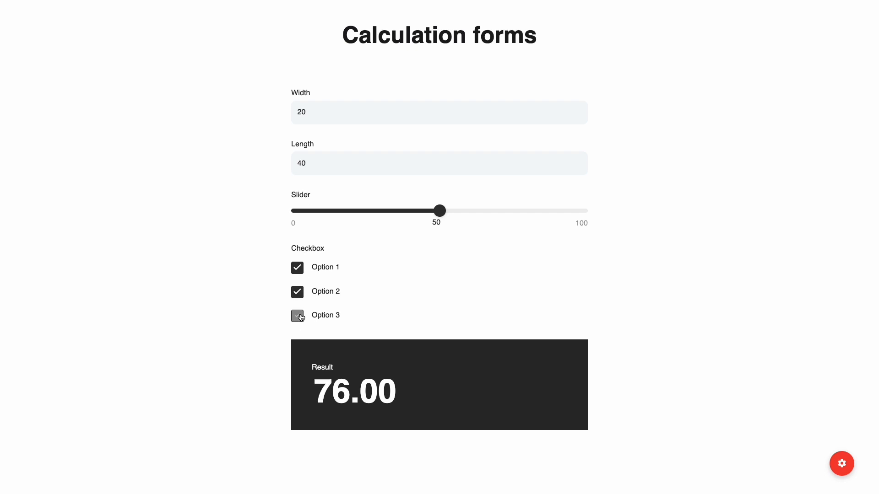
{"action": "left_click", "coordinate": [299, 268]}
{"action": "left_click_drag", "start_coordinate": [440, 211], "coordinate": [360, 216]}
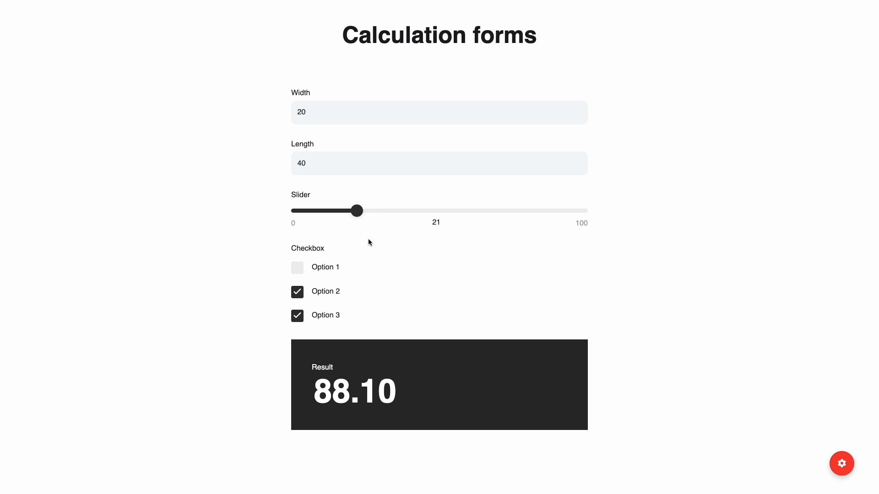